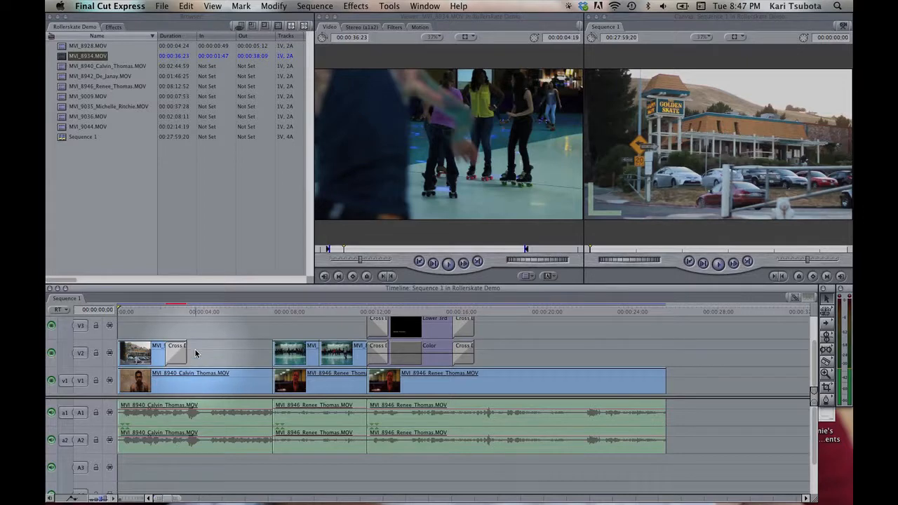
# Render the cross dissolve at the end of the MVI_9009.MOV clip on V2 and play back the opening
pyautogui.click(176, 355)
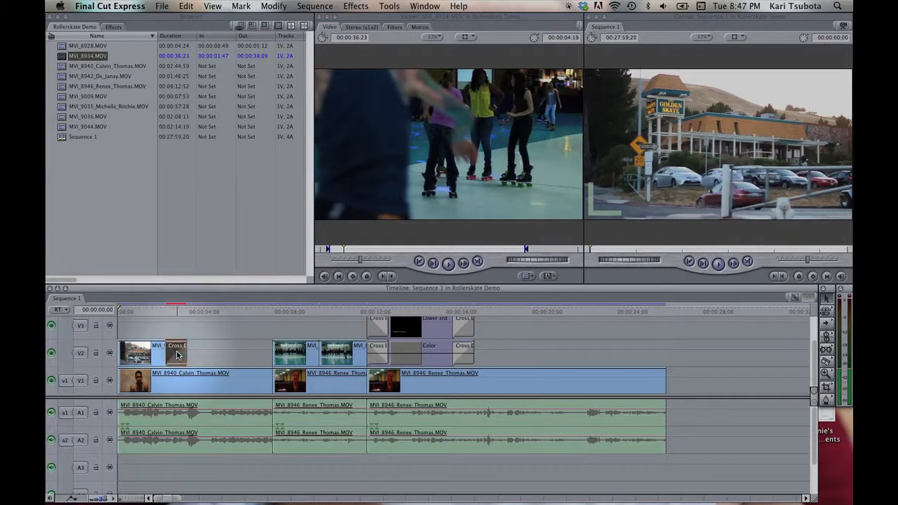
pyautogui.press('super+r')
pyautogui.press('space')
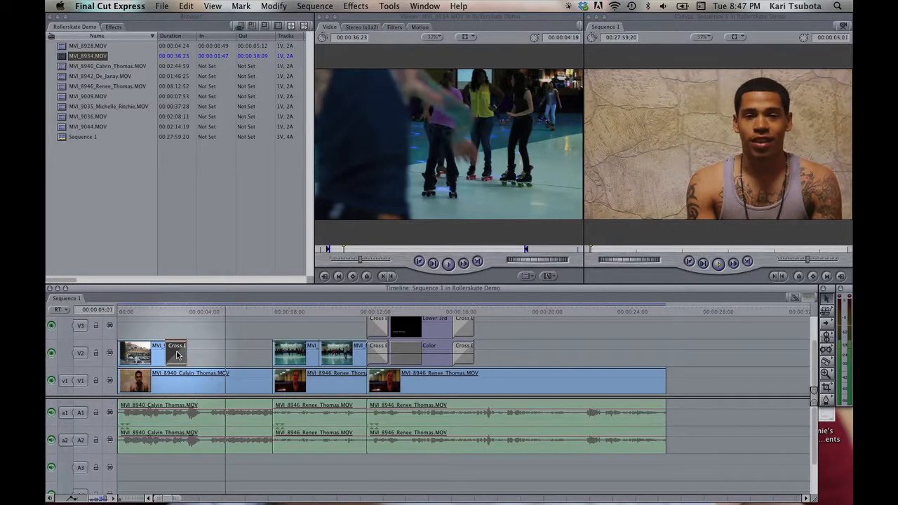
pyautogui.press('space')
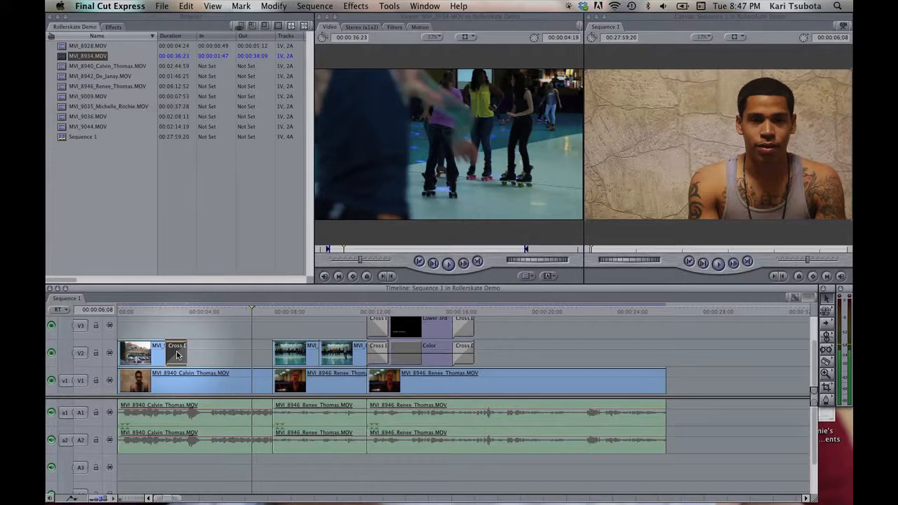
# Replace the cross dissolve at the end of the MVI_9009.MOV clip on V2 with a Dip to Color Dissolve
pyautogui.click(161, 311)
pyautogui.moveTo(161, 310); pyautogui.dragTo(200, 312)
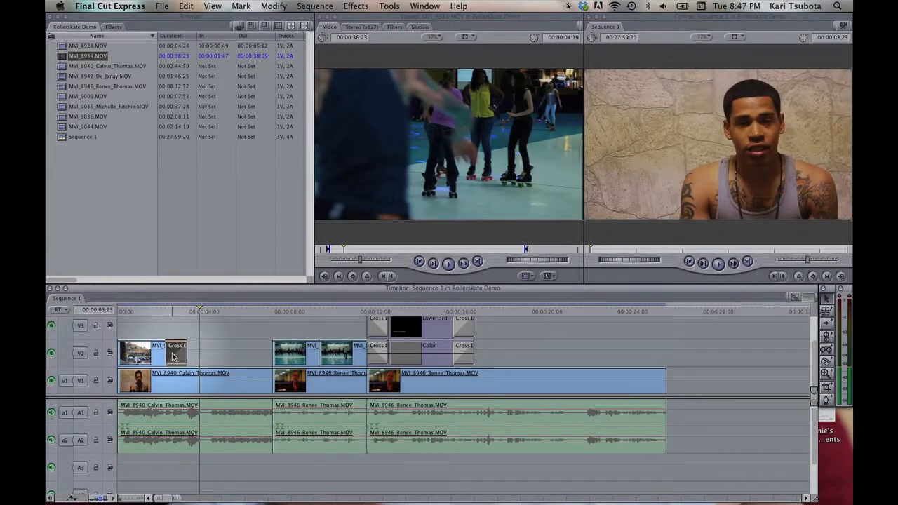
pyautogui.press('BackSpace')
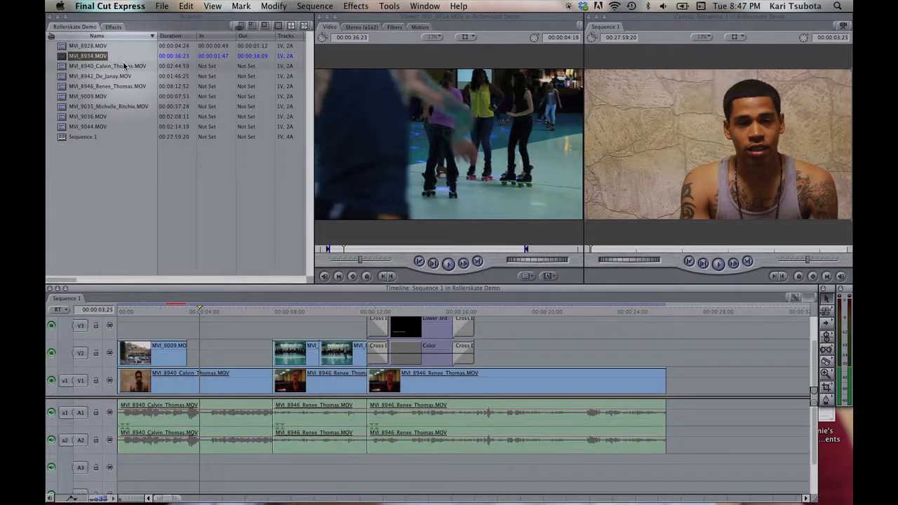
pyautogui.click(113, 27)
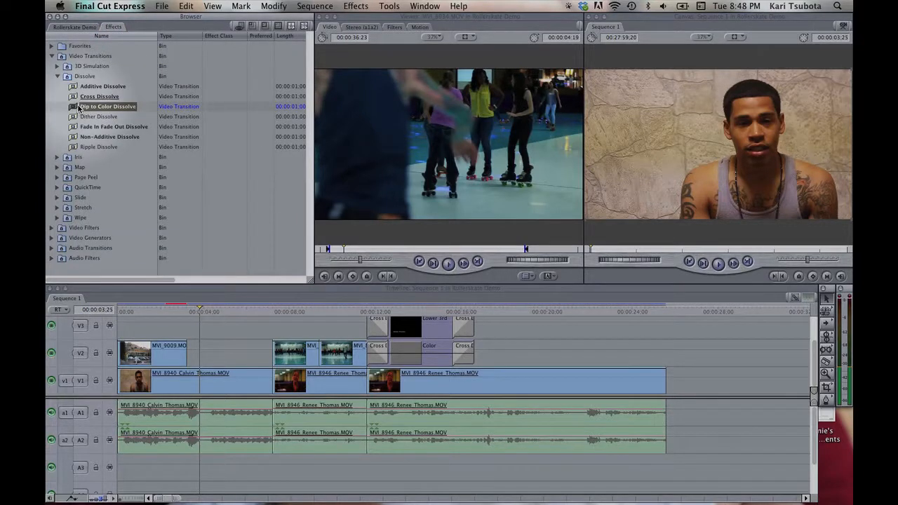
pyautogui.moveTo(72, 109); pyautogui.dragTo(188, 348)
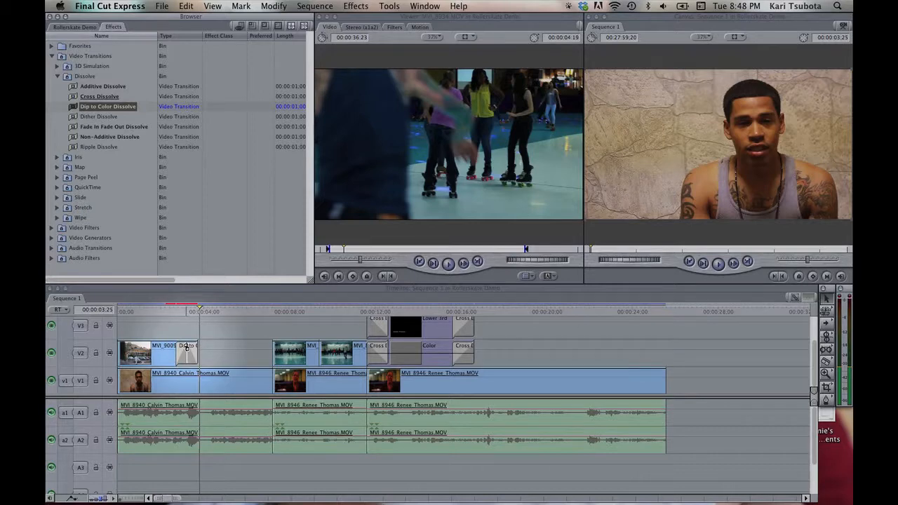
# Render the MVI_9009.MOV clip with its Dip to Color Dissolve and play the sequence from the beginning
pyautogui.press('a')
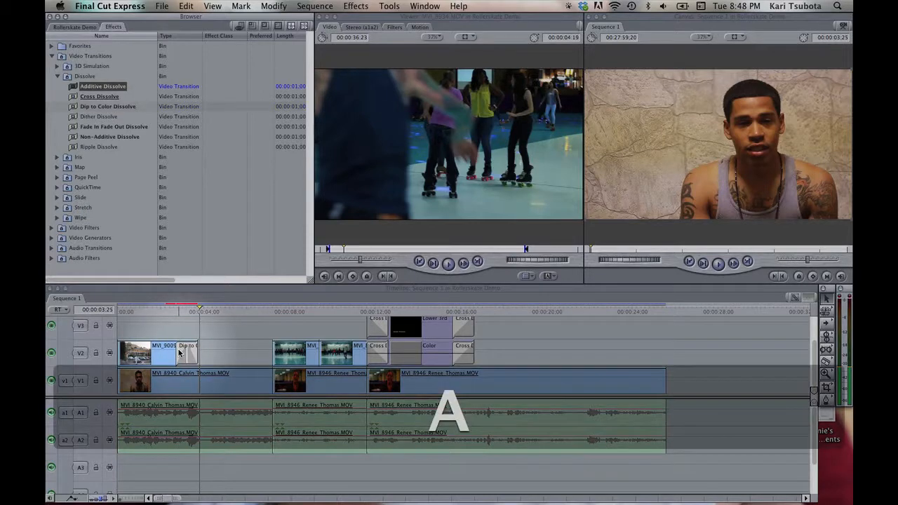
pyautogui.click(185, 351)
pyautogui.keyDown('shift'); pyautogui.click(165, 353); pyautogui.keyUp('shift')
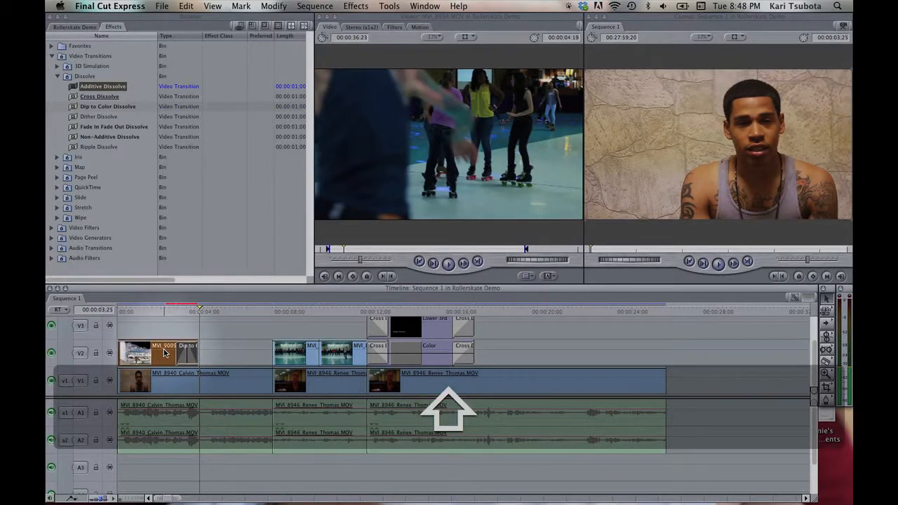
pyautogui.press('super+r')
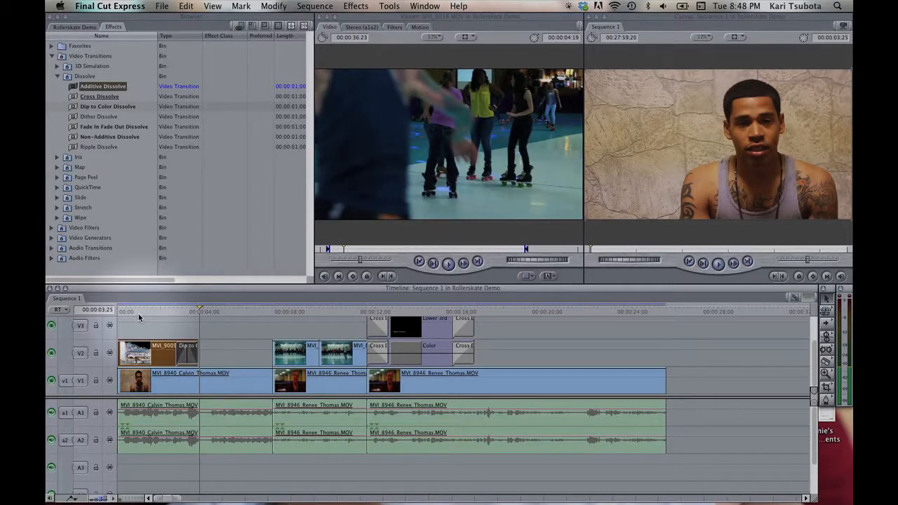
pyautogui.click(117, 310)
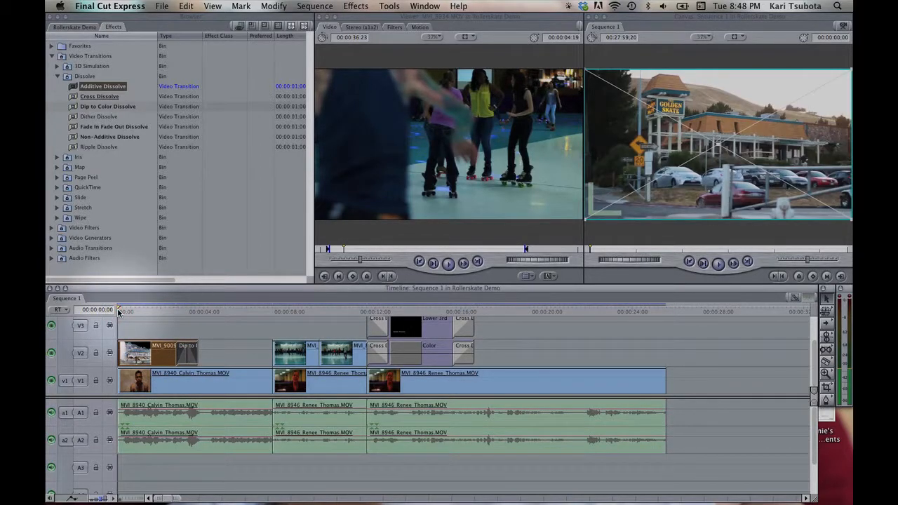
pyautogui.press('space')
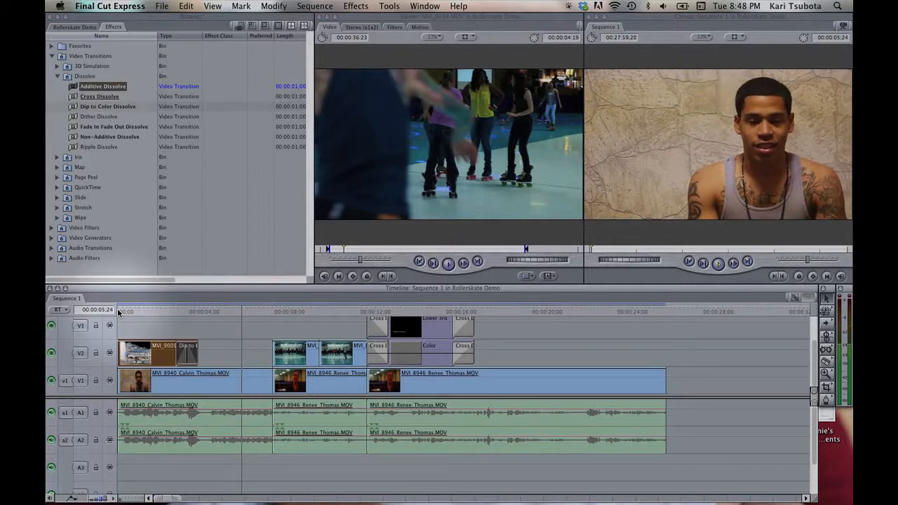
pyautogui.press('space')
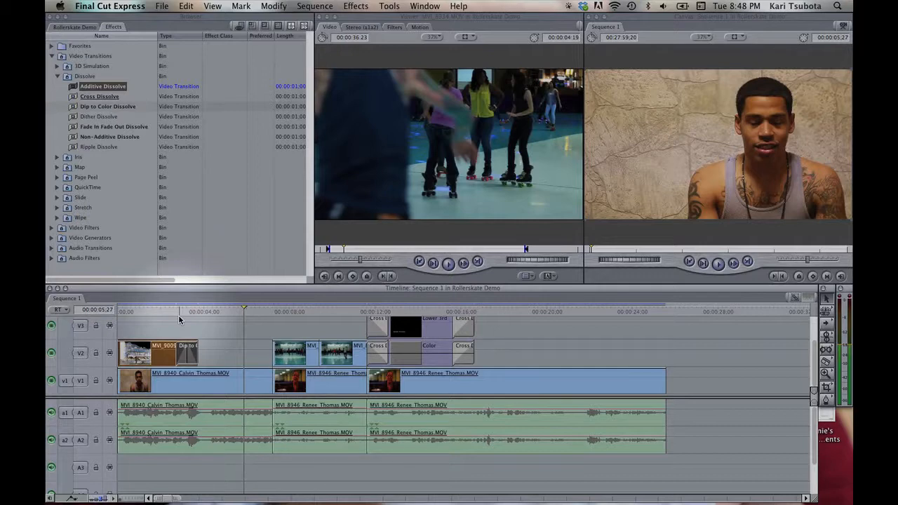
# Delete the Dip to Color Dissolve after MVI_9009.MOV and add a Cross Dissolve at the clip's end
pyautogui.click(192, 354)
pyautogui.press('BackSpace')
pyautogui.rightClick(187, 346)
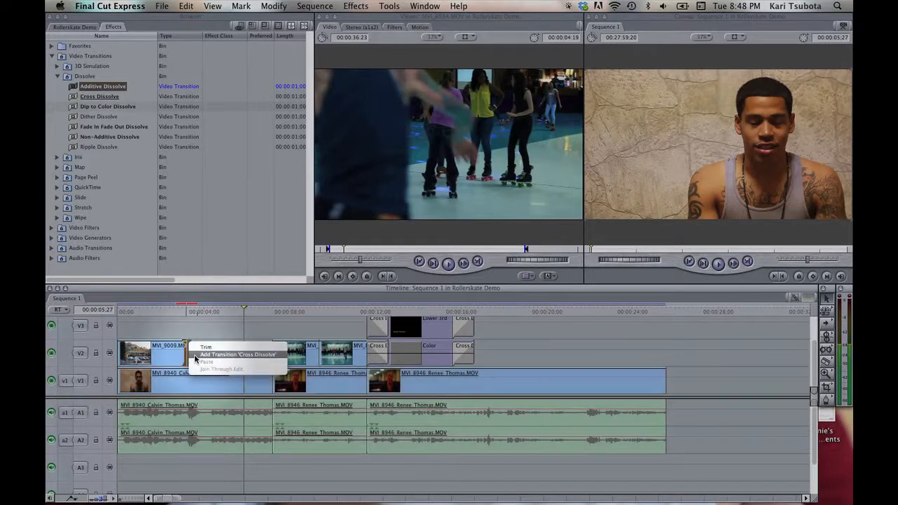
pyautogui.click(197, 355)
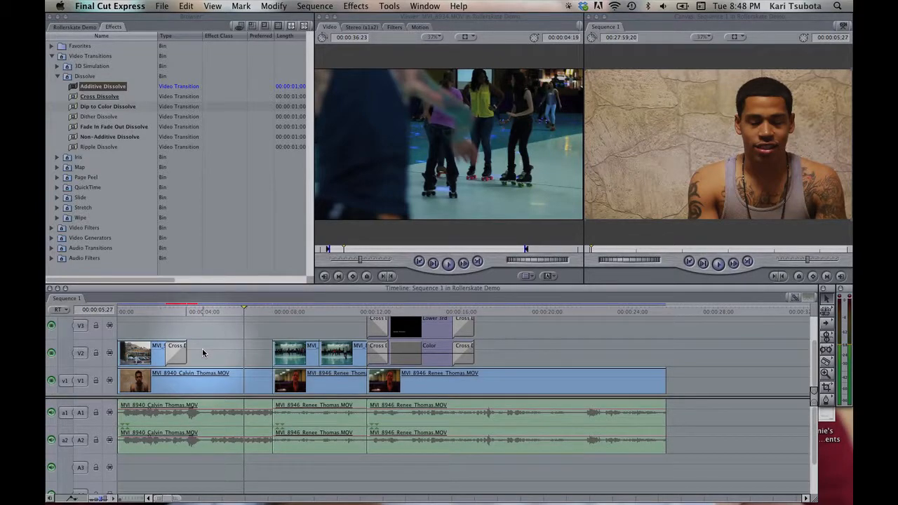
# Play the sequence across the cut from the first interview to the skating footage on V2
pyautogui.click(201, 348)
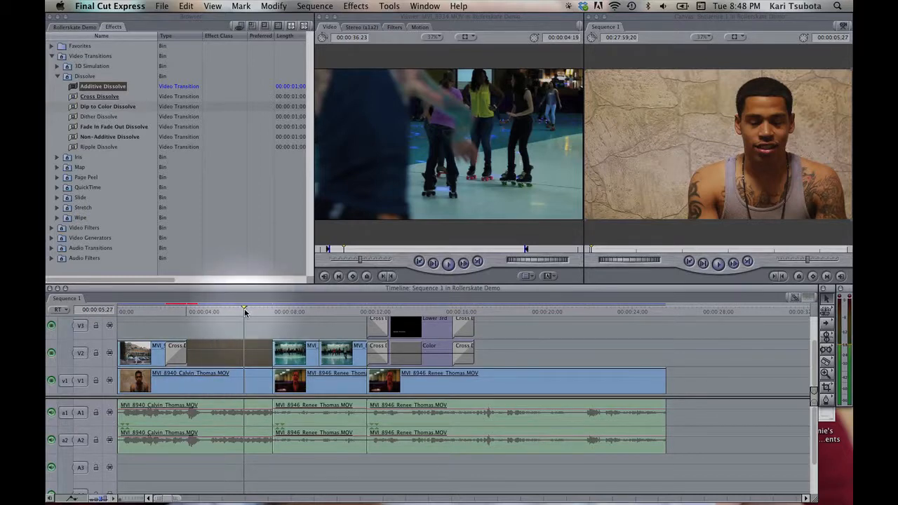
pyautogui.press('space')
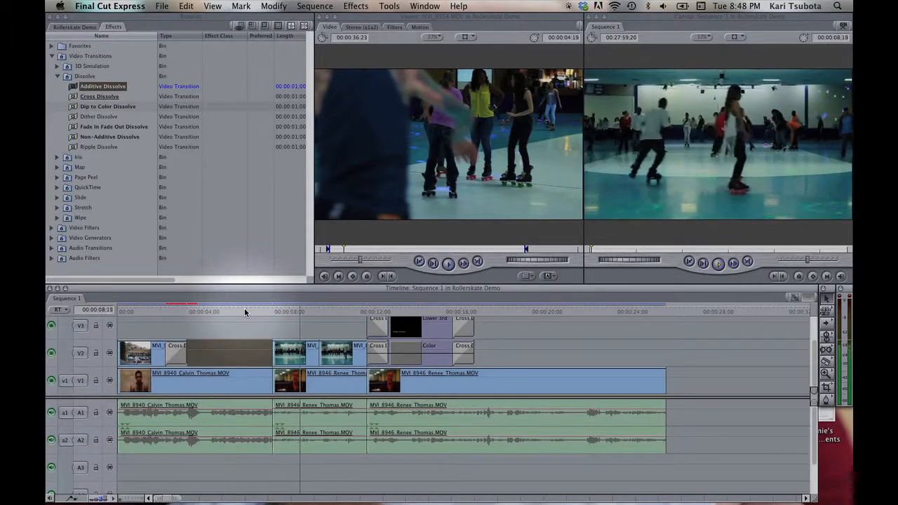
pyautogui.press('space')
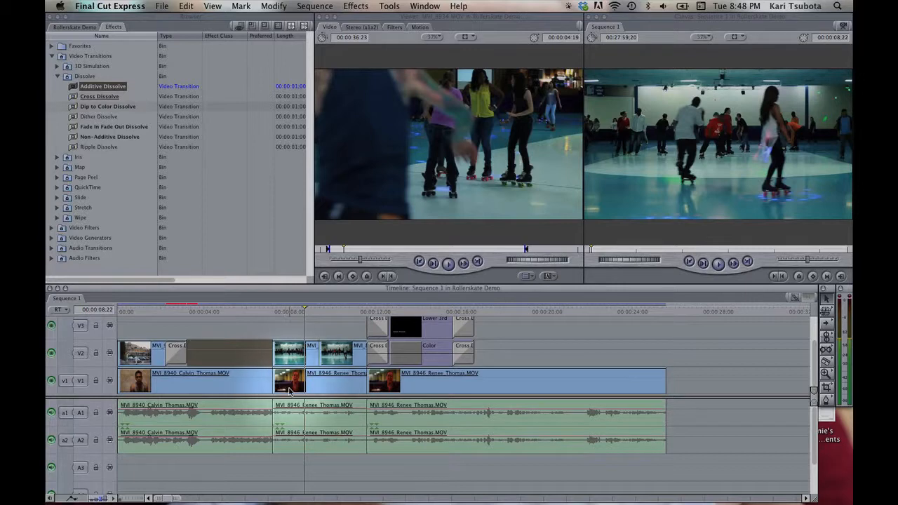
# Shift the V2 skating clips and lower-third elements earlier to overlap the first interview's end, and play back the overlap
pyautogui.click(265, 327)
pyautogui.moveTo(262, 327); pyautogui.dragTo(487, 357)
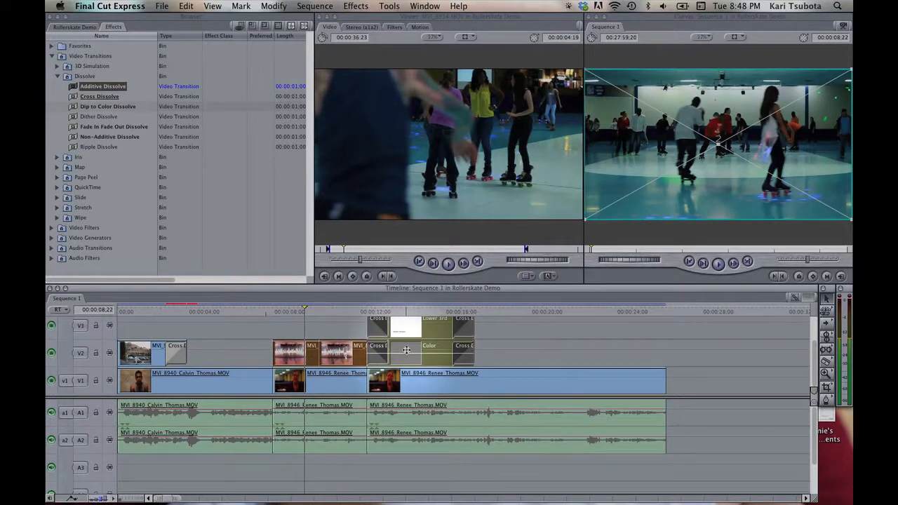
pyautogui.moveTo(405, 348); pyautogui.dragTo(377, 352)
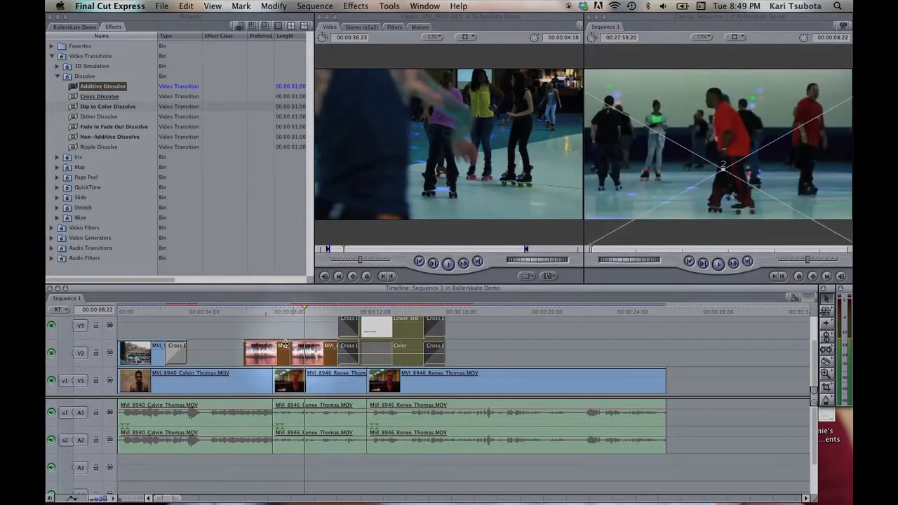
pyautogui.click(228, 311)
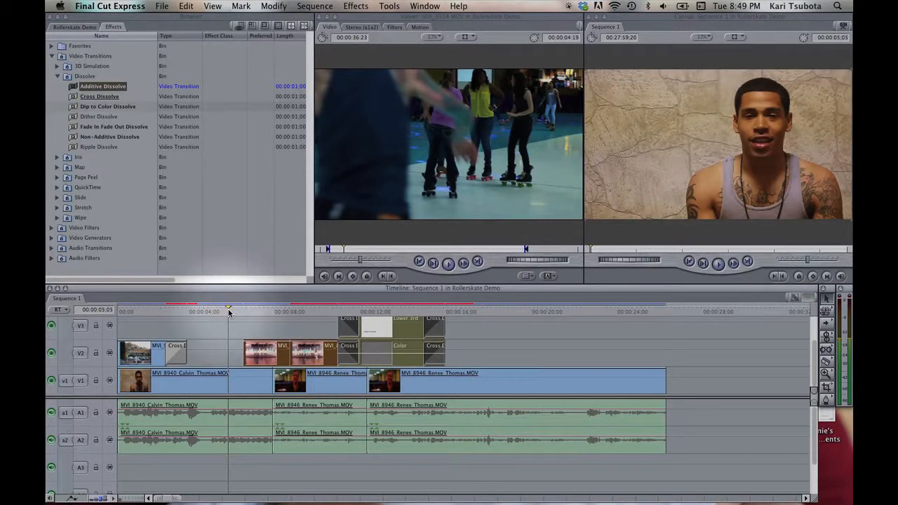
pyautogui.press('space')
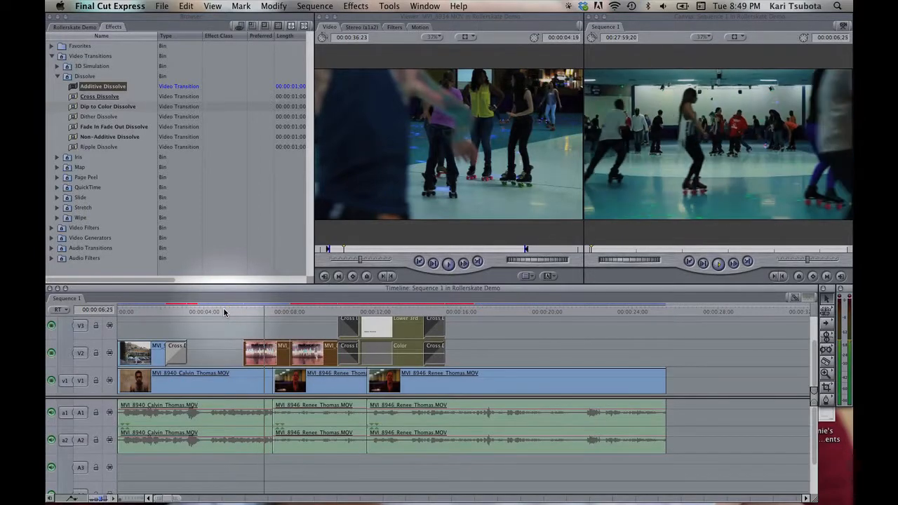
pyautogui.press('space')
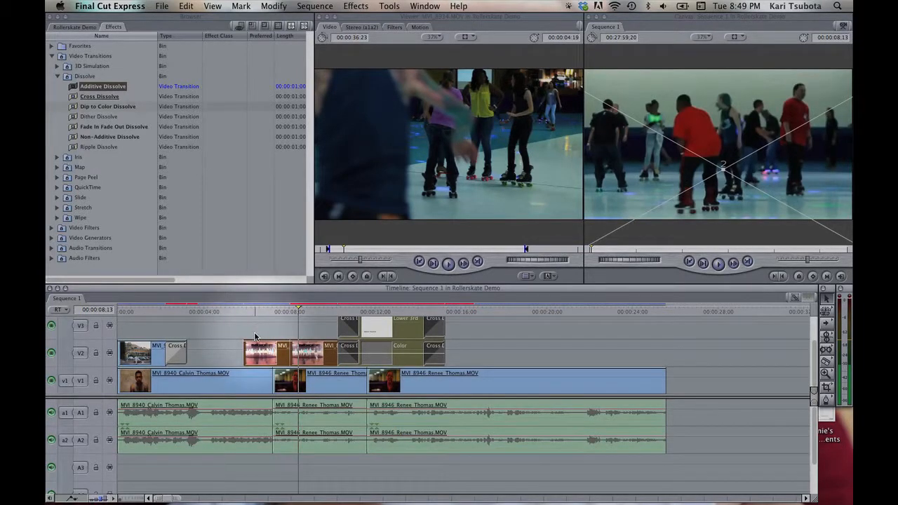
# Move the skating clips and lower-third elements back to start at the cut to the second interview clip
pyautogui.moveTo(236, 325); pyautogui.dragTo(449, 360)
pyautogui.moveTo(372, 346); pyautogui.dragTo(407, 351)
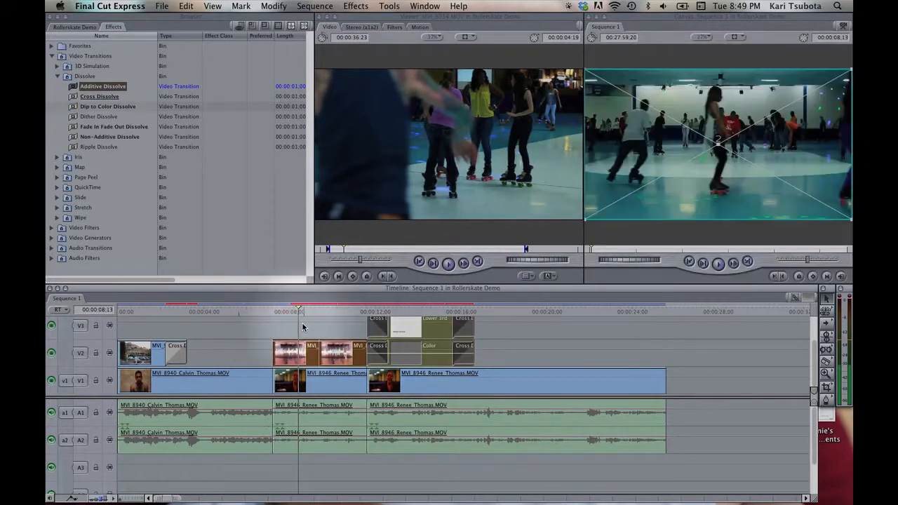
pyautogui.click(286, 312)
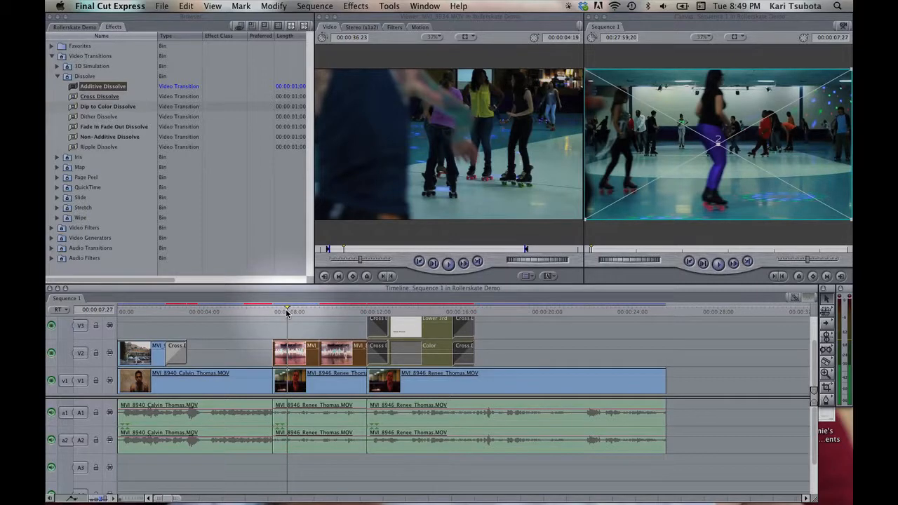
# Delete only the video portion of MVI_8934.MOV on V1, keeping its audio on the timeline
pyautogui.click(673, 312)
pyautogui.press('super')
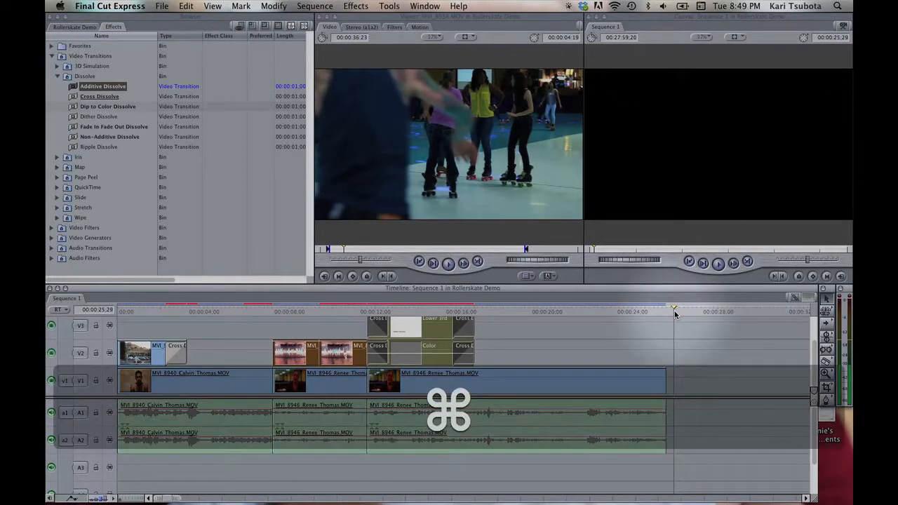
pyautogui.press('super+minus')
pyautogui.press('super+minus')
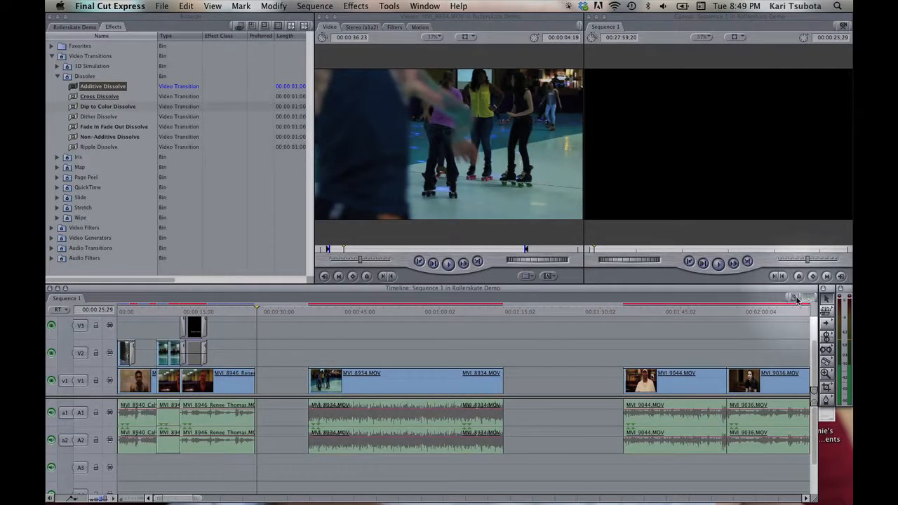
pyautogui.click(351, 381)
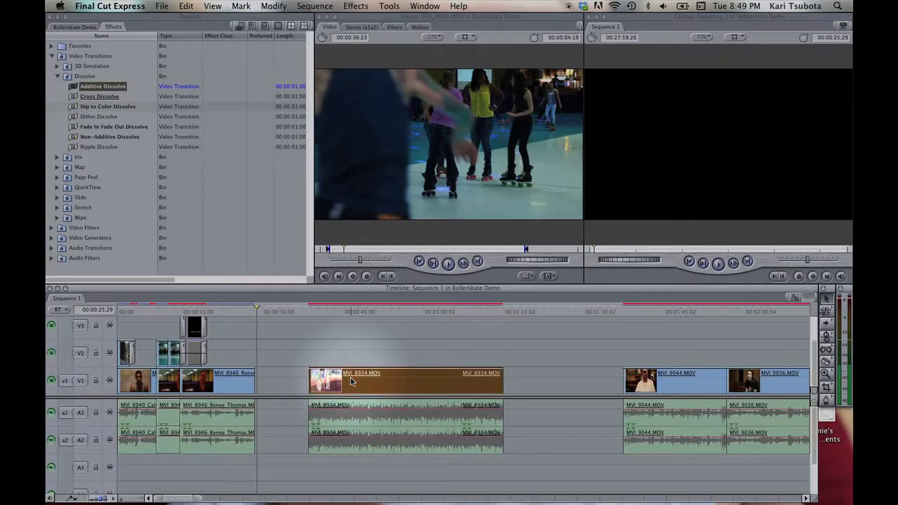
pyautogui.press('BackSpace')
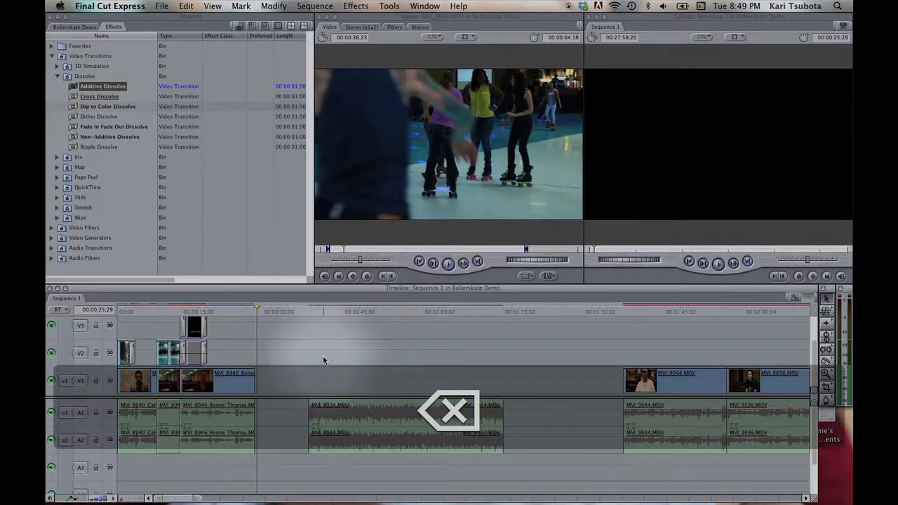
pyautogui.click(321, 356)
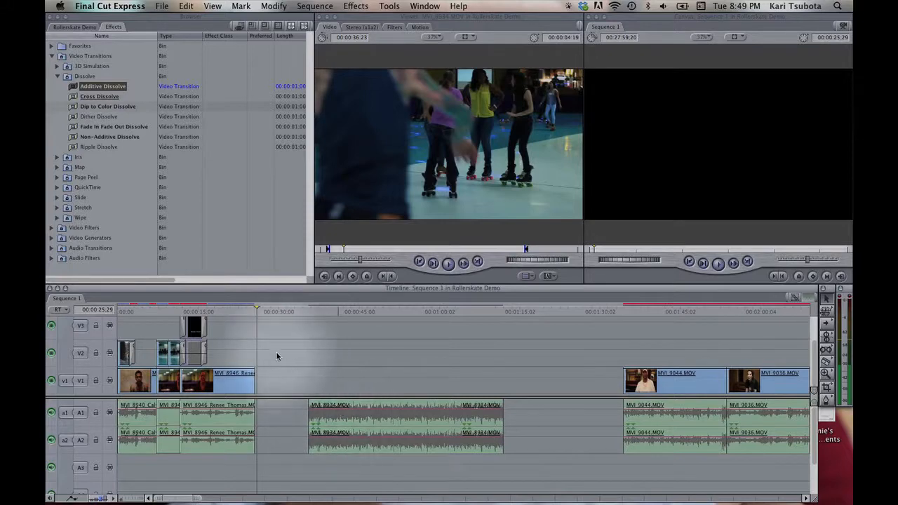
# Move the MVI_8934.MOV audio onto track A3 beneath the interview audio, starting about 5 seconds into the sequence
pyautogui.press('super+equal')
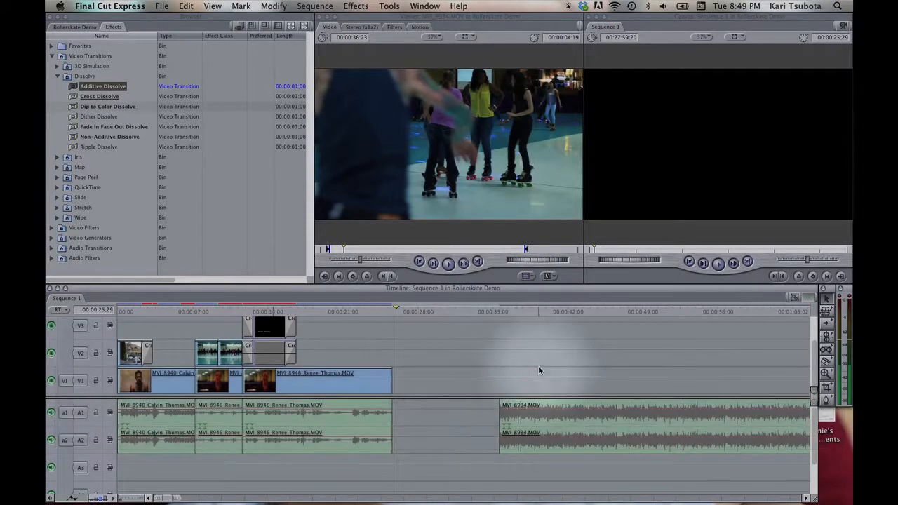
pyautogui.click(558, 415)
pyautogui.moveTo(557, 416); pyautogui.dragTo(238, 469)
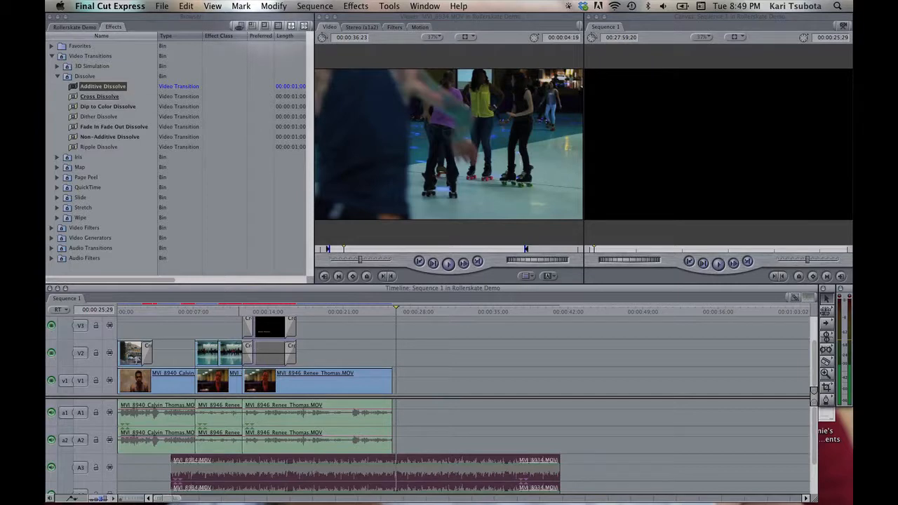
# Normalize the MVI_8934.MOV audio on A3 to -24 dBFS and add a cross fade at its start
pyautogui.click(273, 6)
pyautogui.moveTo(281, 134)
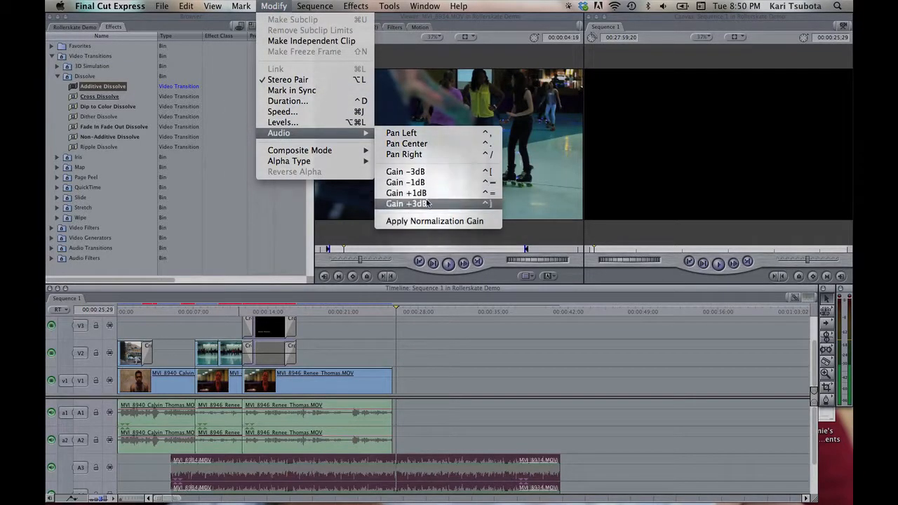
pyautogui.click(421, 222)
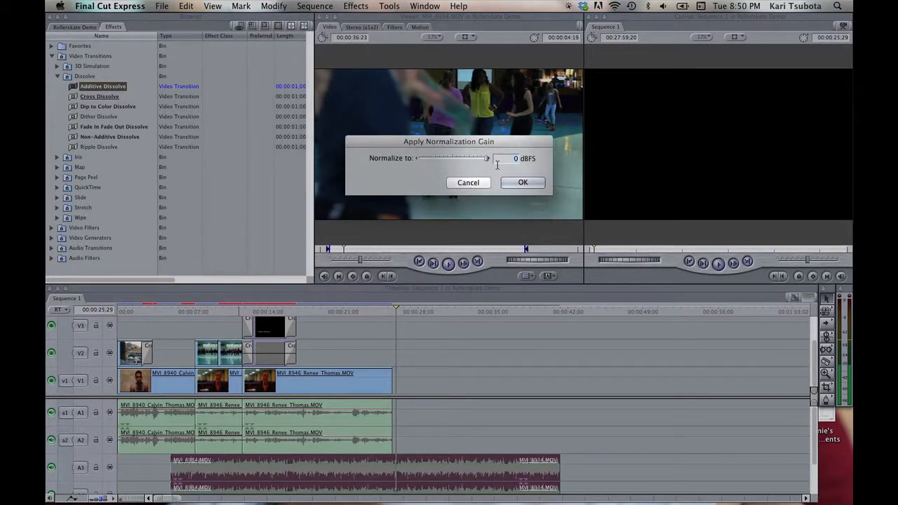
pyautogui.write('-24')
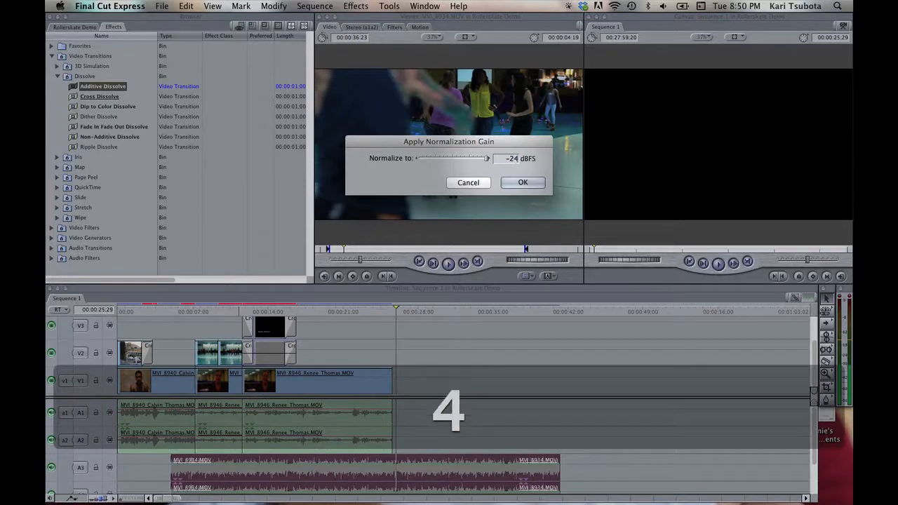
pyautogui.press('Return')
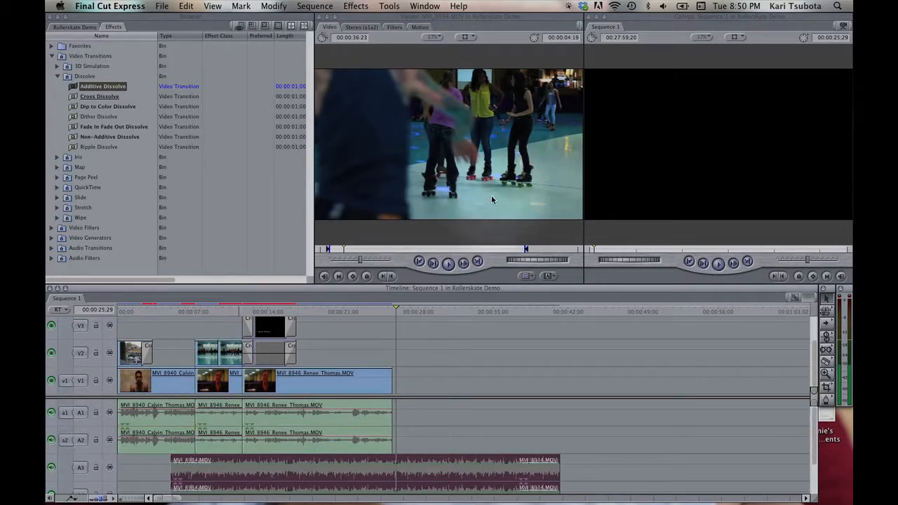
pyautogui.rightClick(170, 469)
pyautogui.click(189, 478)
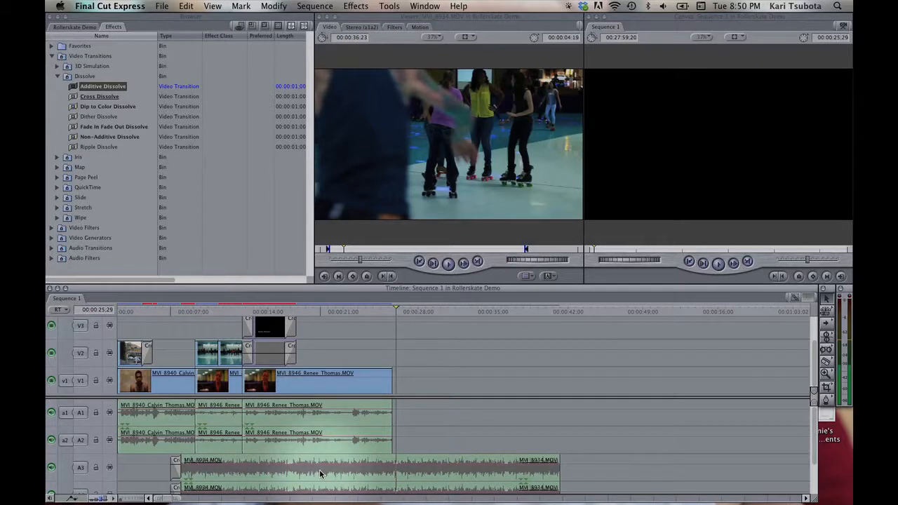
# Add a volume keyframe to the MVI_8934.MOV audio about 16 seconds into the sequence and lower the level at that point
pyautogui.press('p')
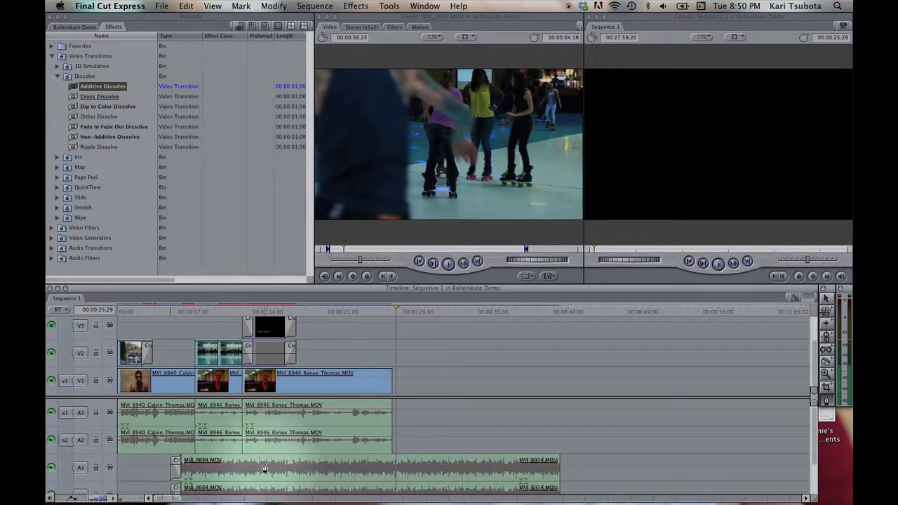
pyautogui.click(288, 465)
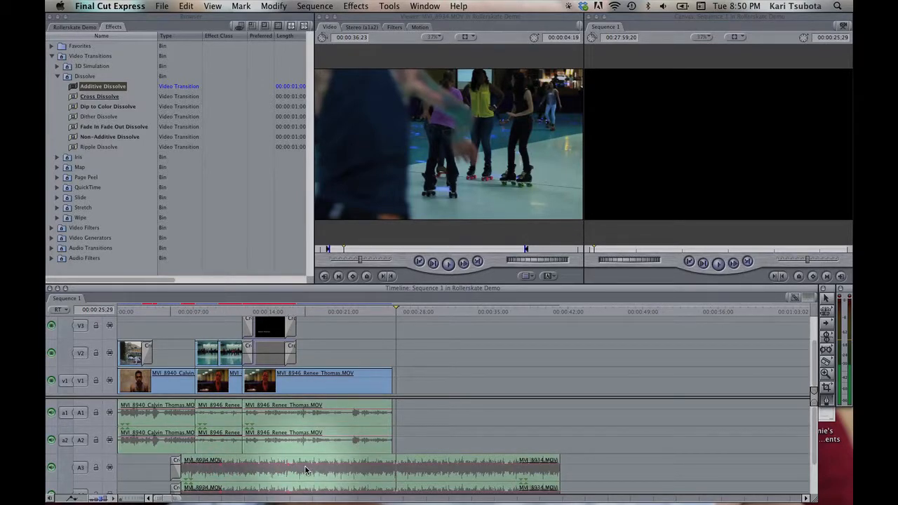
pyautogui.press('a')
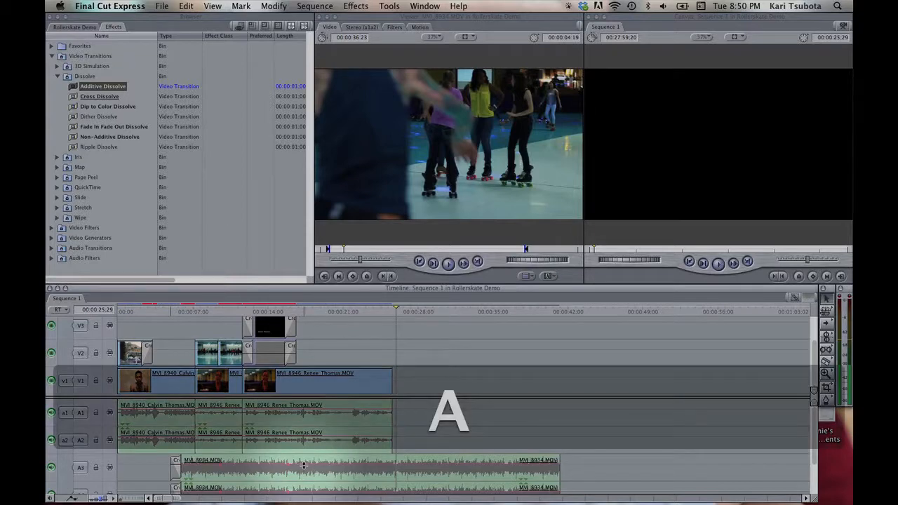
pyautogui.moveTo(304, 465); pyautogui.dragTo(306, 475)
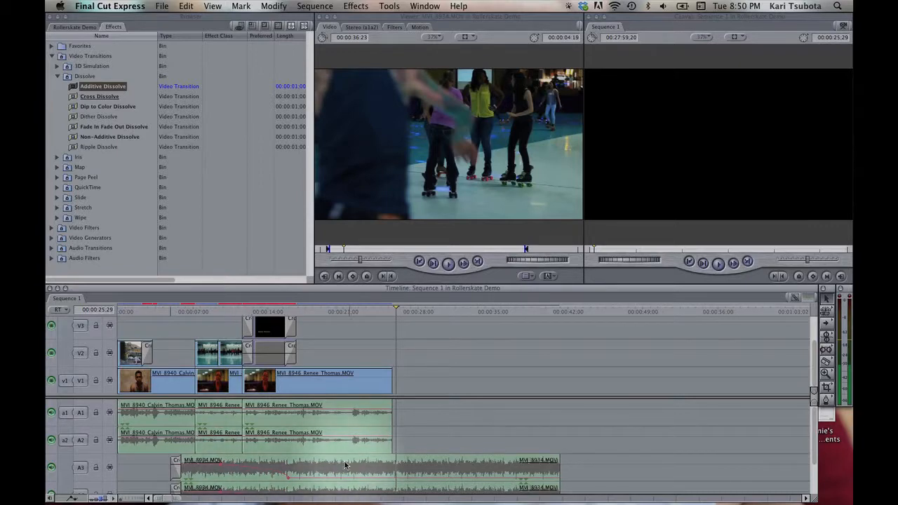
pyautogui.click(73, 498)
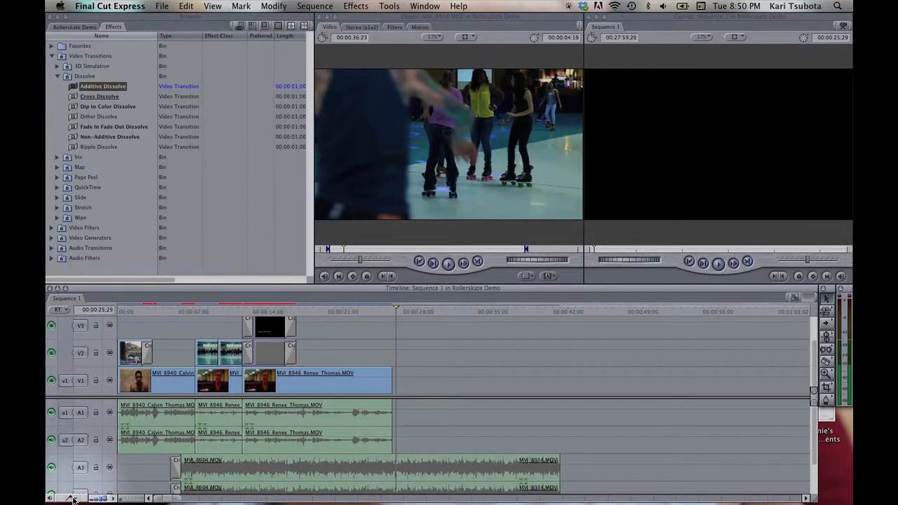
pyautogui.click(73, 498)
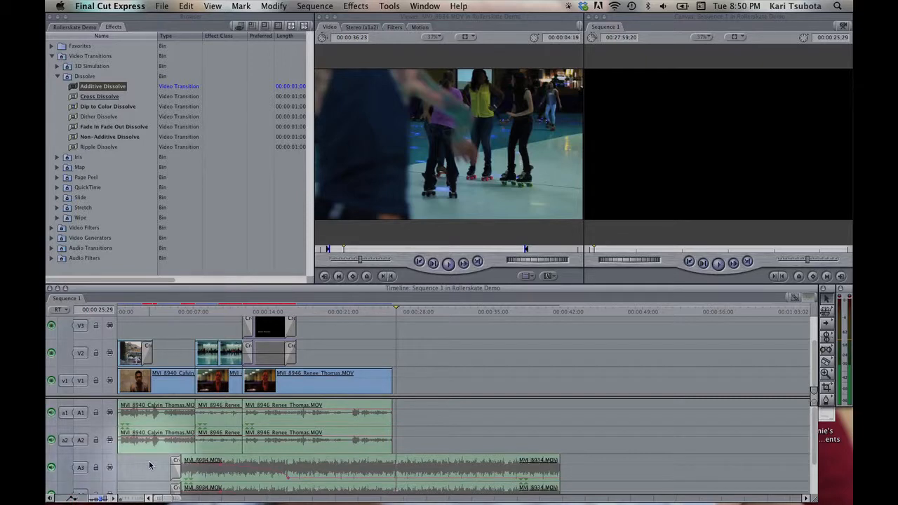
# Render all the clips in the sequence and play it back from the beginning
pyautogui.moveTo(120, 319); pyautogui.dragTo(491, 498)
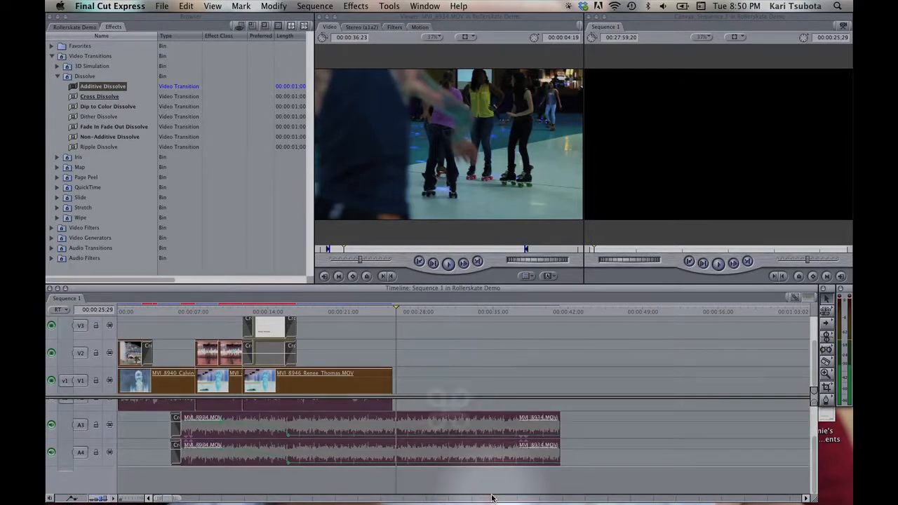
pyautogui.press('super+r')
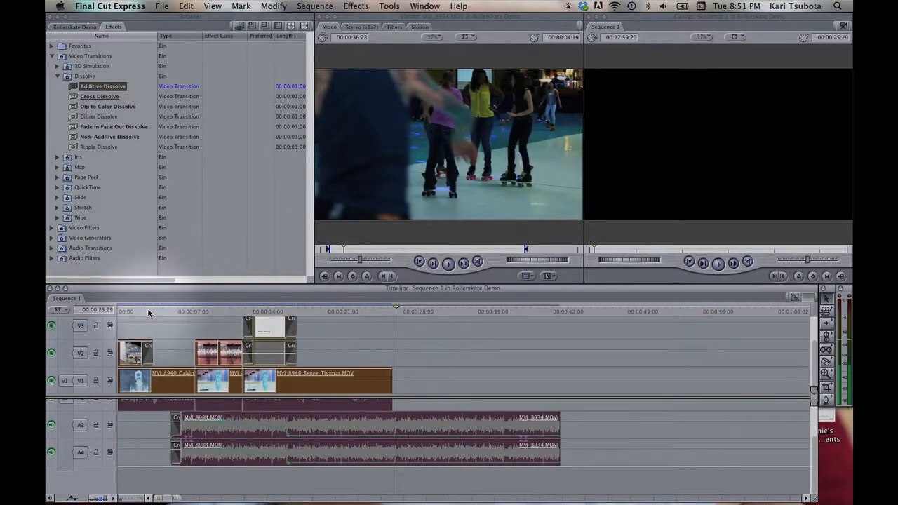
pyautogui.click(116, 311)
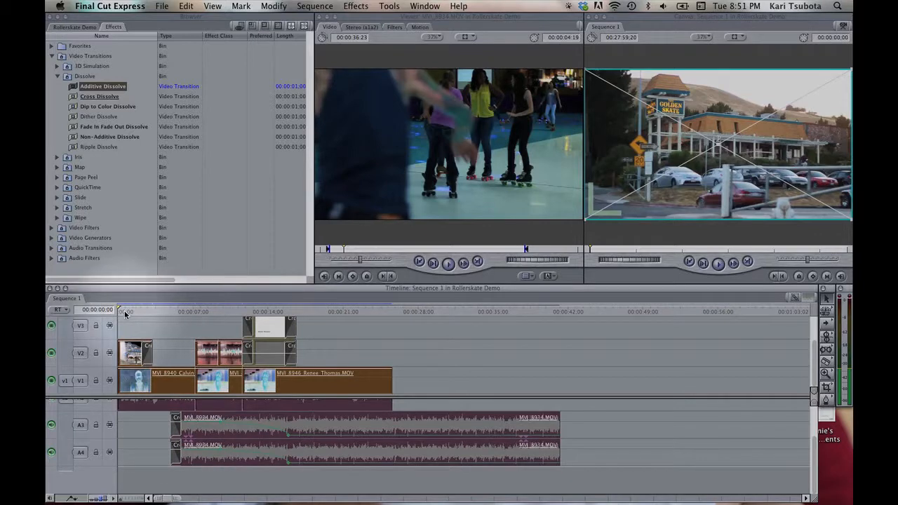
pyautogui.press('space')
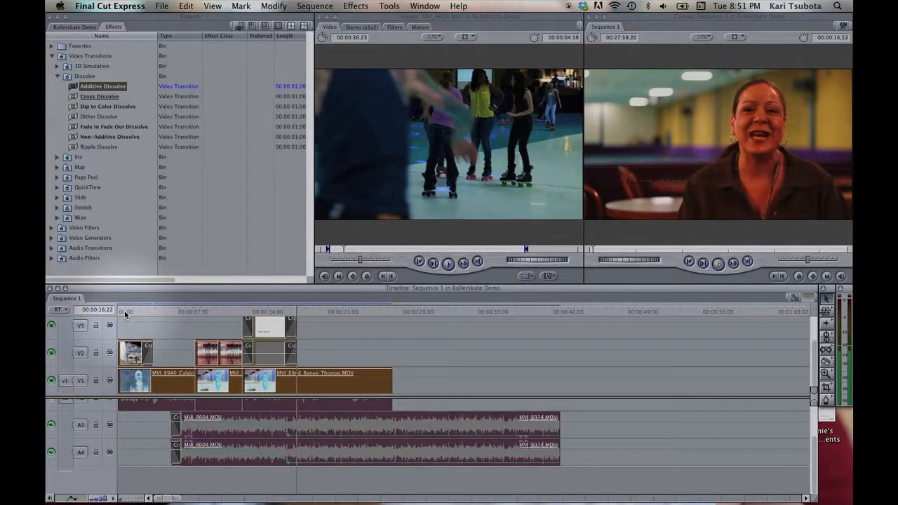
pyautogui.press('space')
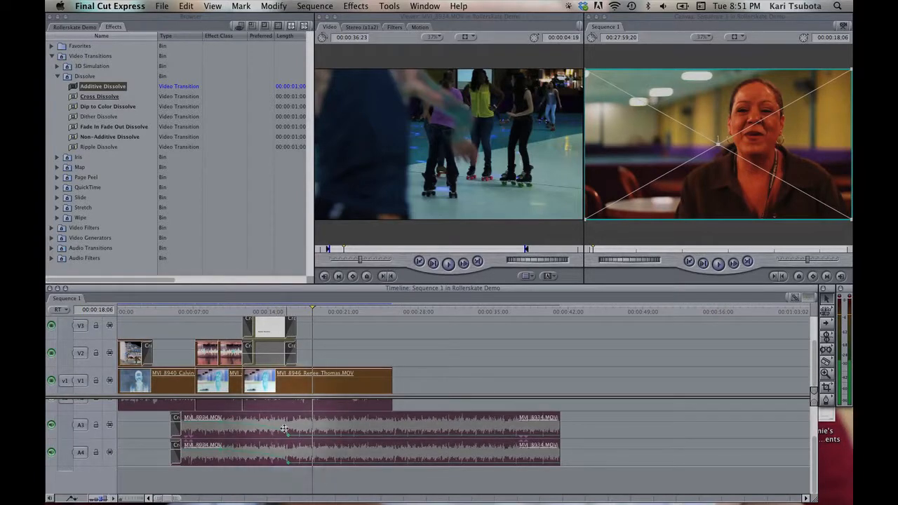
pyautogui.click(177, 331)
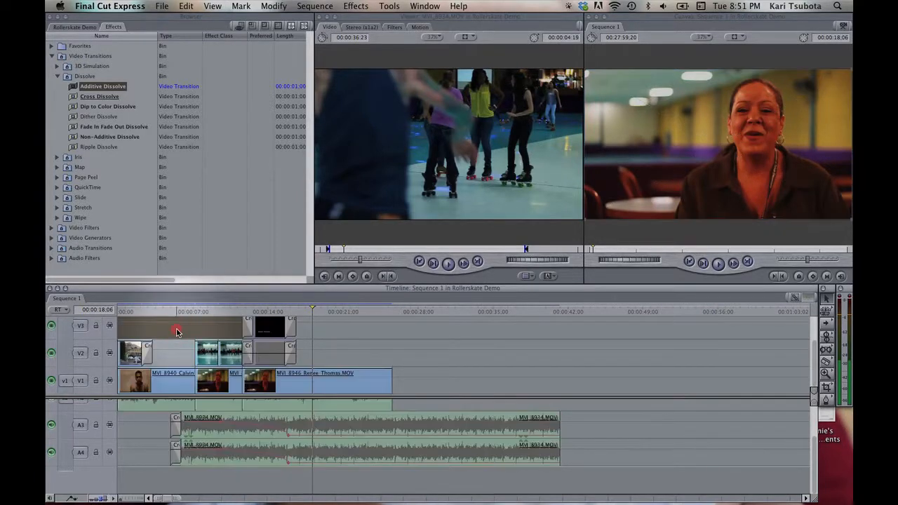
pyautogui.click(148, 352)
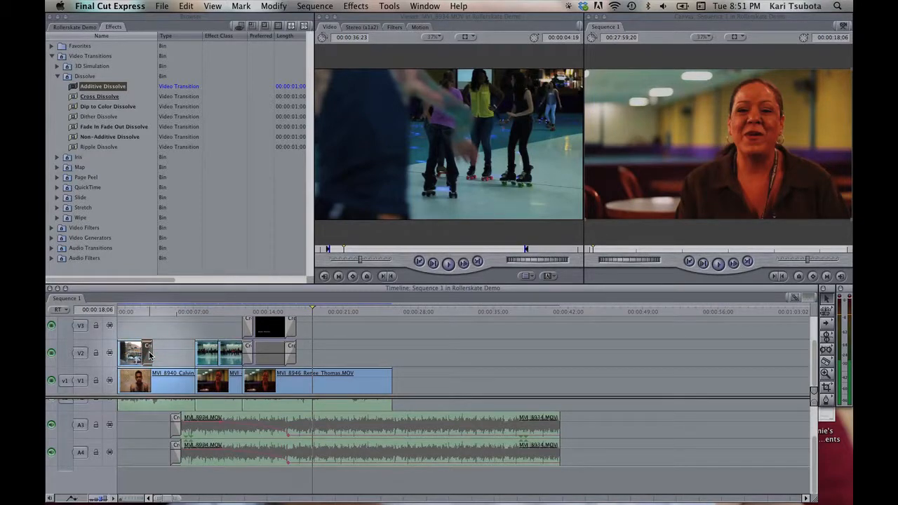
pyautogui.click(197, 357)
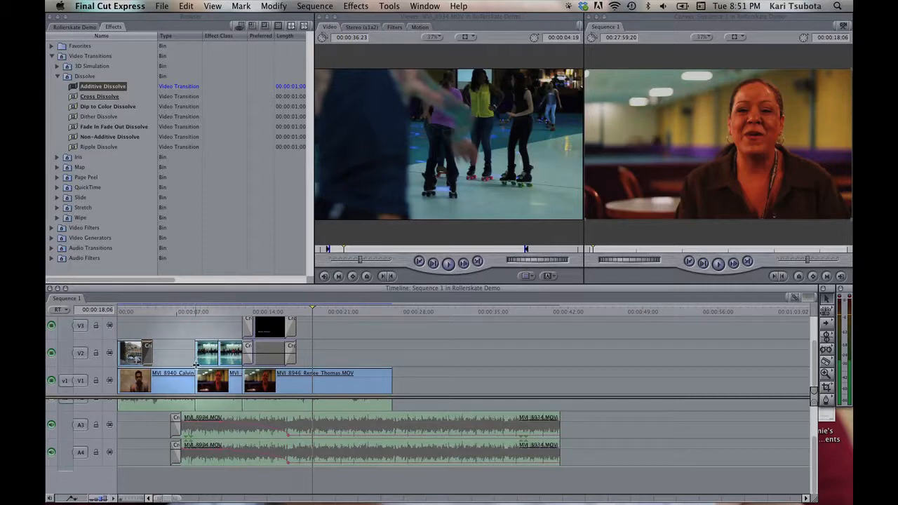